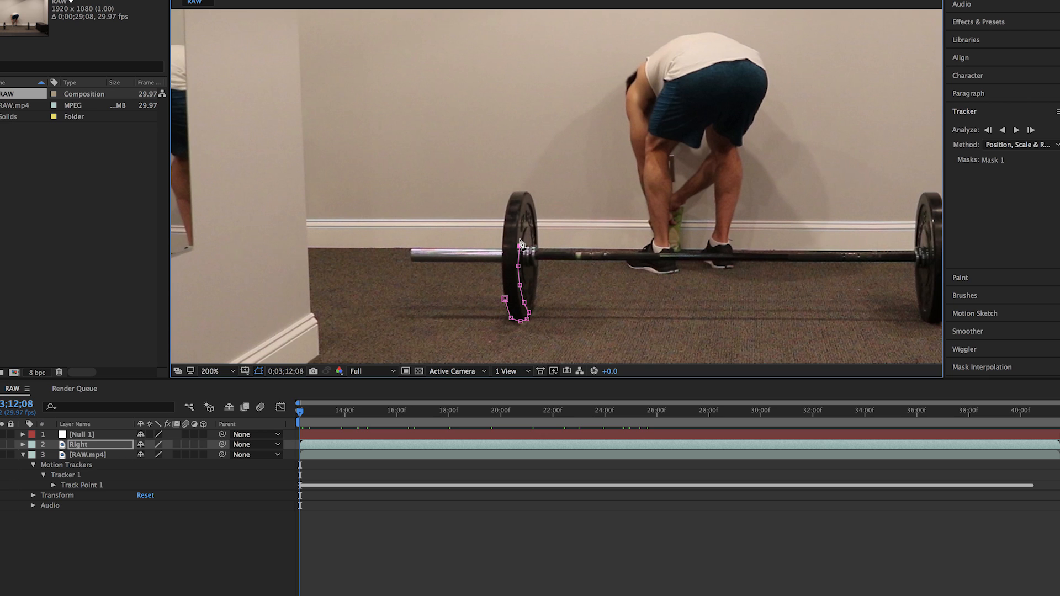
# - Finish the closed mask around the rim of the barbell's left plate on the Right layer and check it in isolation
pyautogui.moveTo(521, 239); pyautogui.dragTo(519, 262)
pyautogui.click(521, 192)
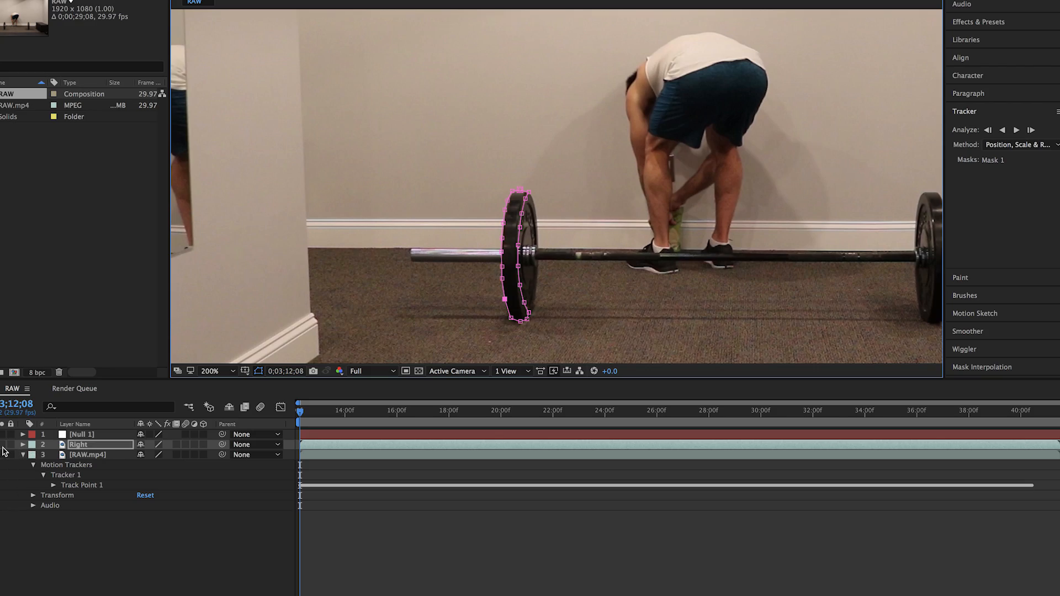
pyautogui.click(3, 445)
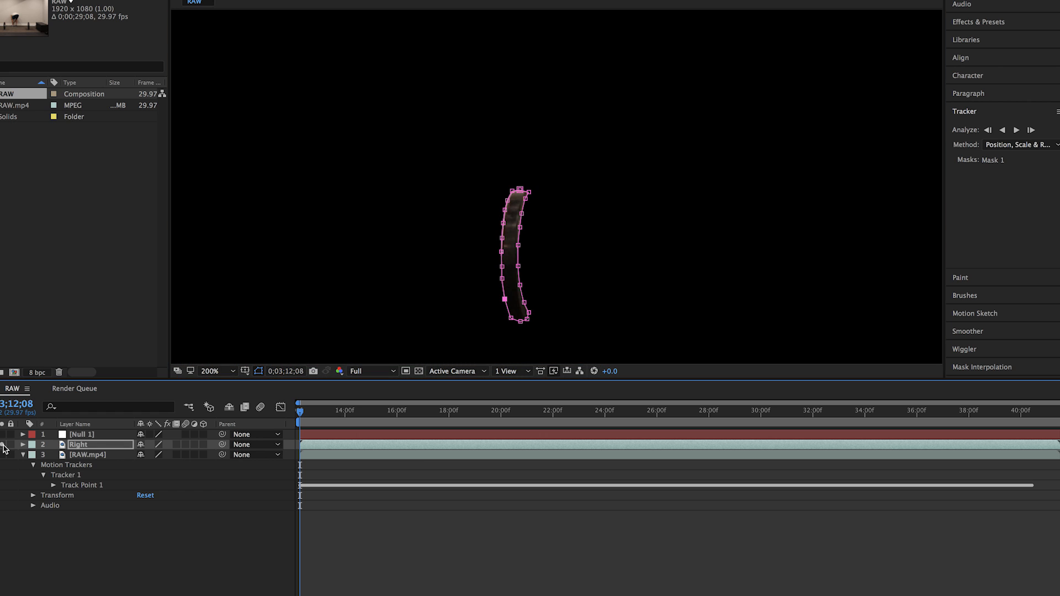
pyautogui.click(4, 446)
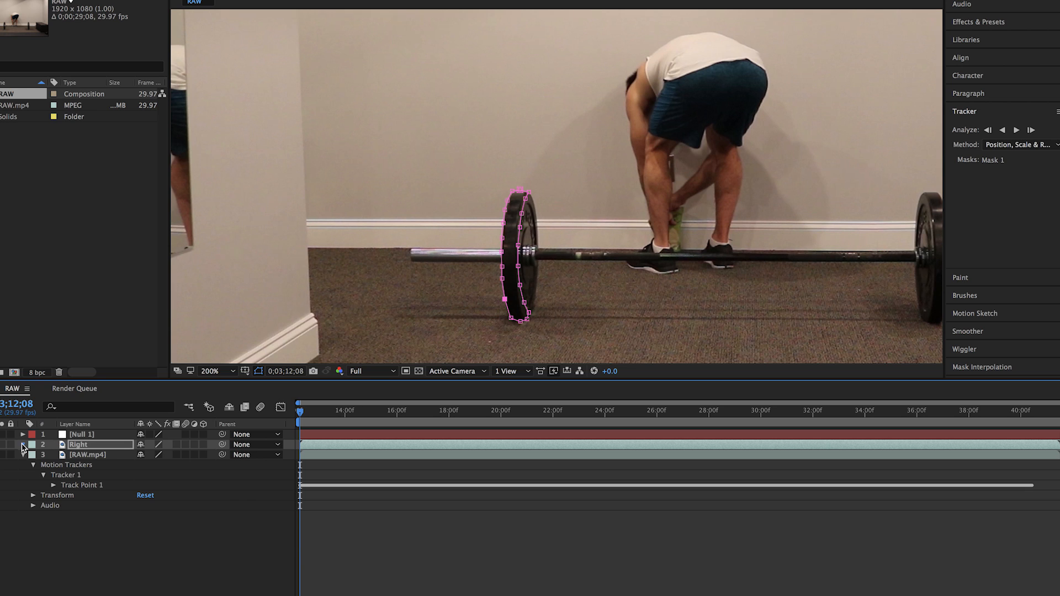
# - Set the Right layer's Anchor Point X to 985 so the masked plate sits beside the original plate
pyautogui.click(23, 445)
pyautogui.click(23, 445)
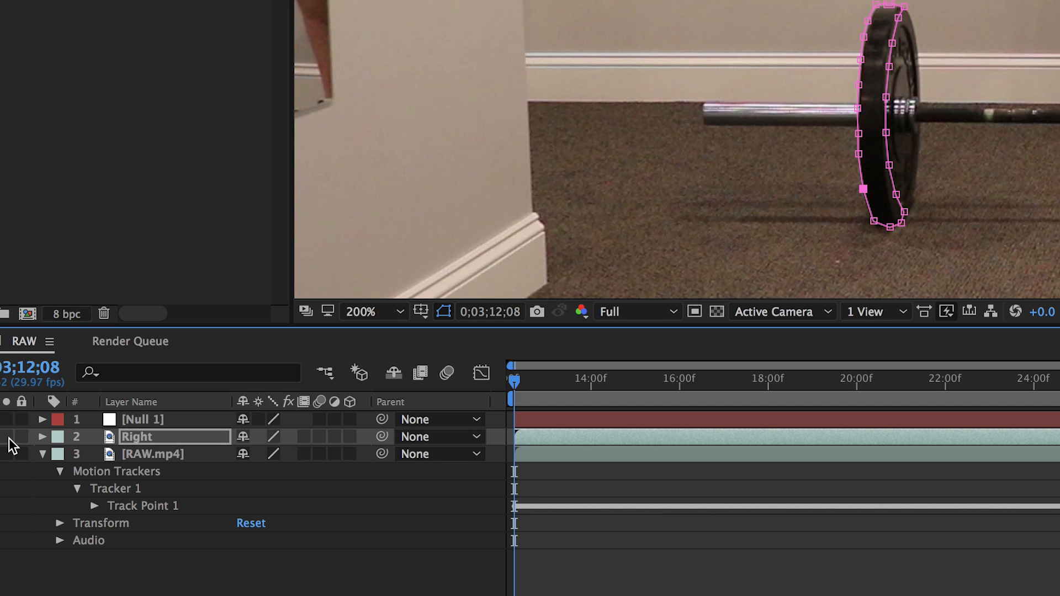
pyautogui.click(43, 437)
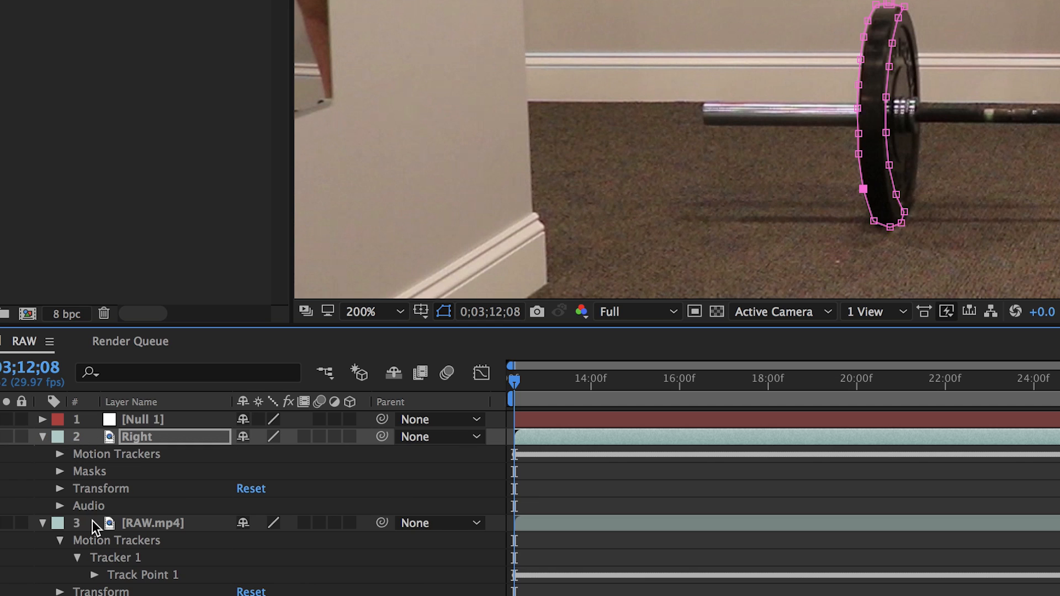
pyautogui.click(60, 490)
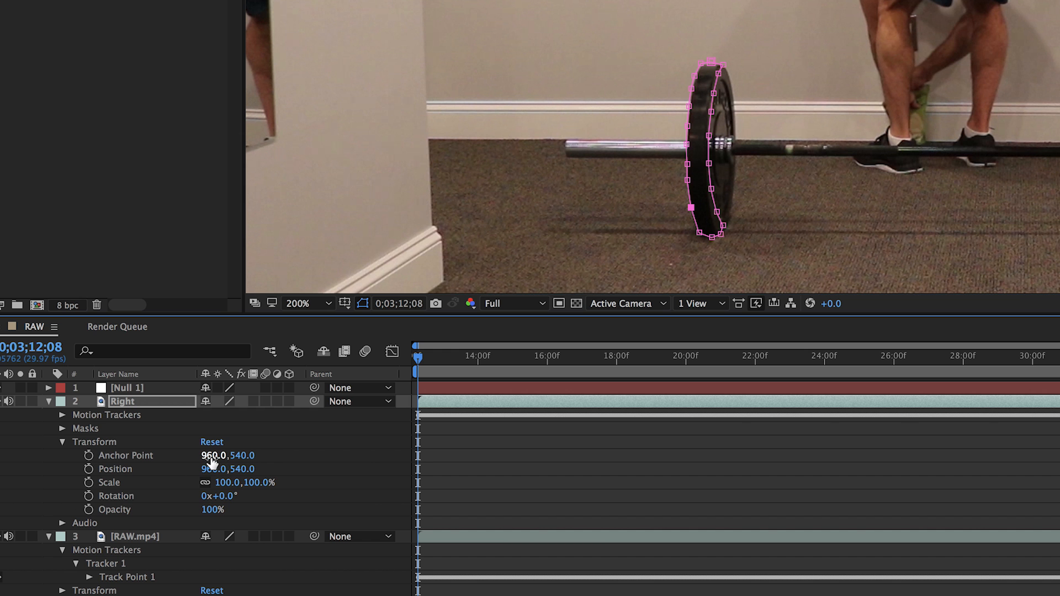
pyautogui.moveTo(212, 463); pyautogui.dragTo(249, 476)
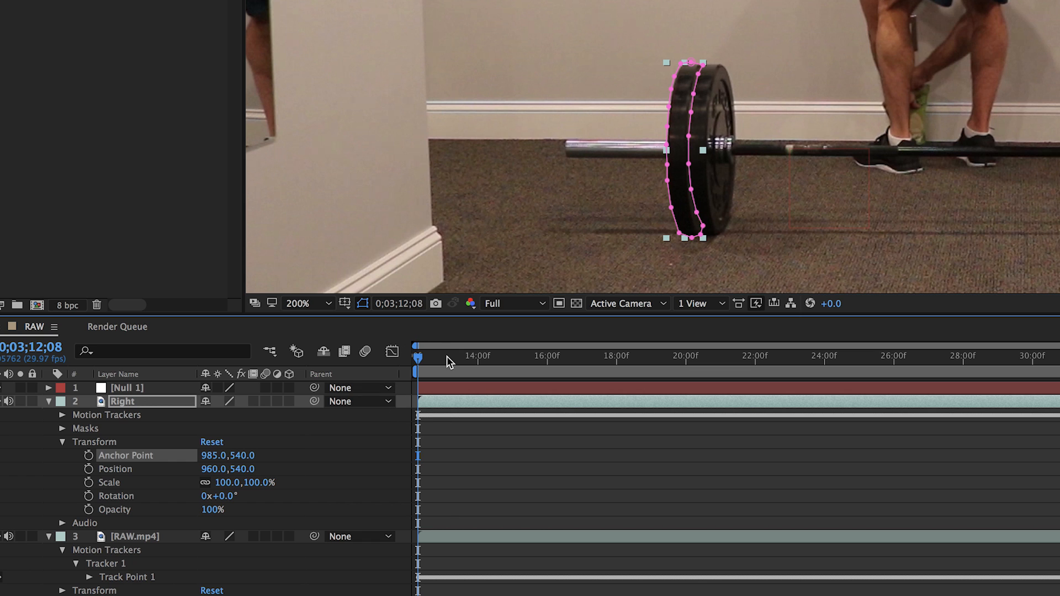
pyautogui.click(432, 446)
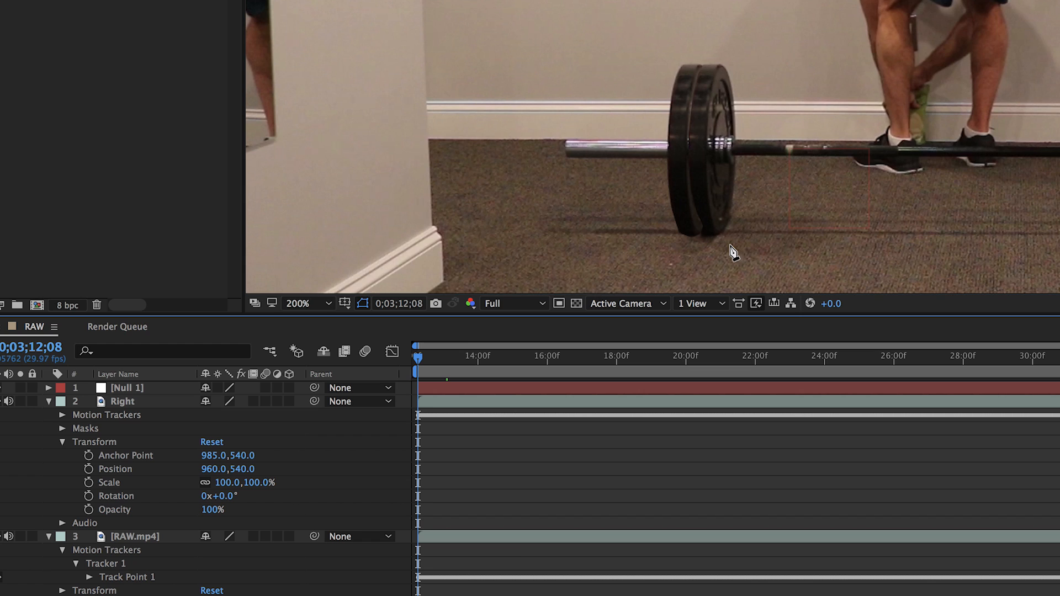
pyautogui.scroll(-2, 730, 246)
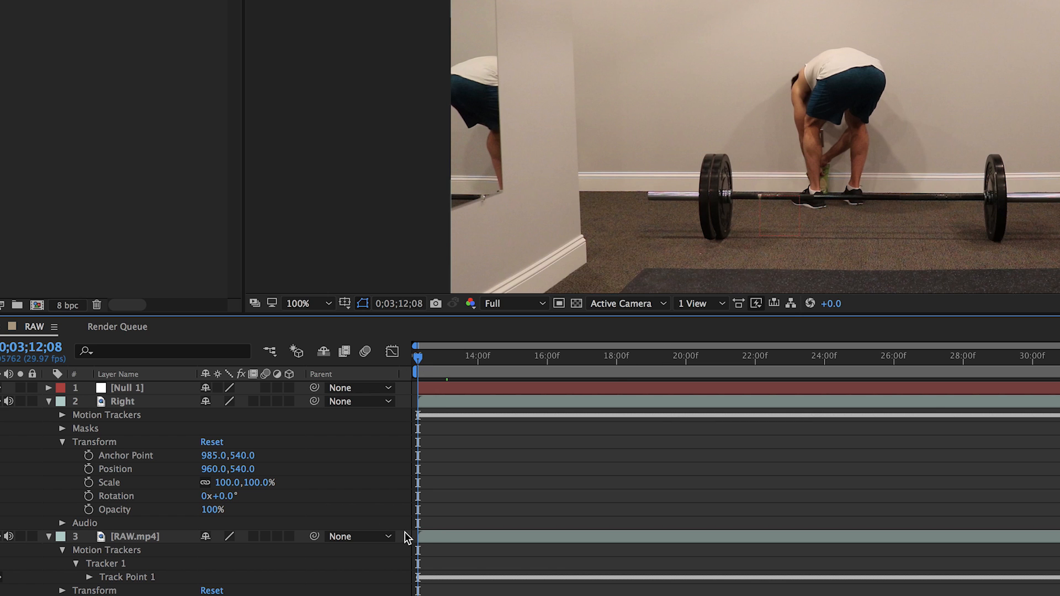
# - Check the copied plate against the lift, return to 0;03;12;08 and parent the Right layer to Null 1
pyautogui.moveTo(422, 357); pyautogui.dragTo(394, 389)
pyautogui.click(134, 402)
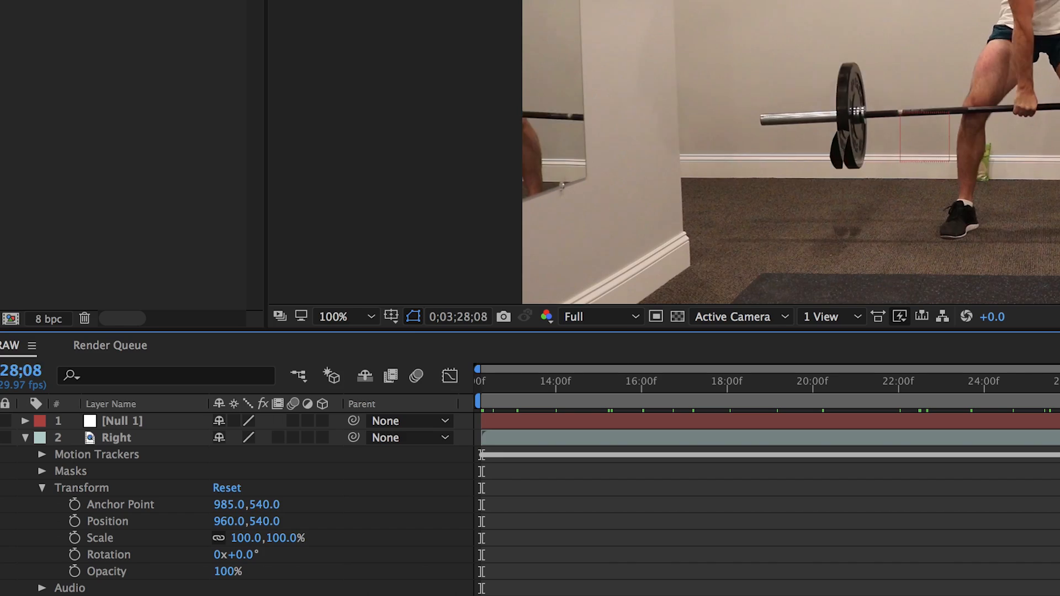
pyautogui.moveTo(911, 376); pyautogui.dragTo(328, 412)
pyautogui.click(133, 439)
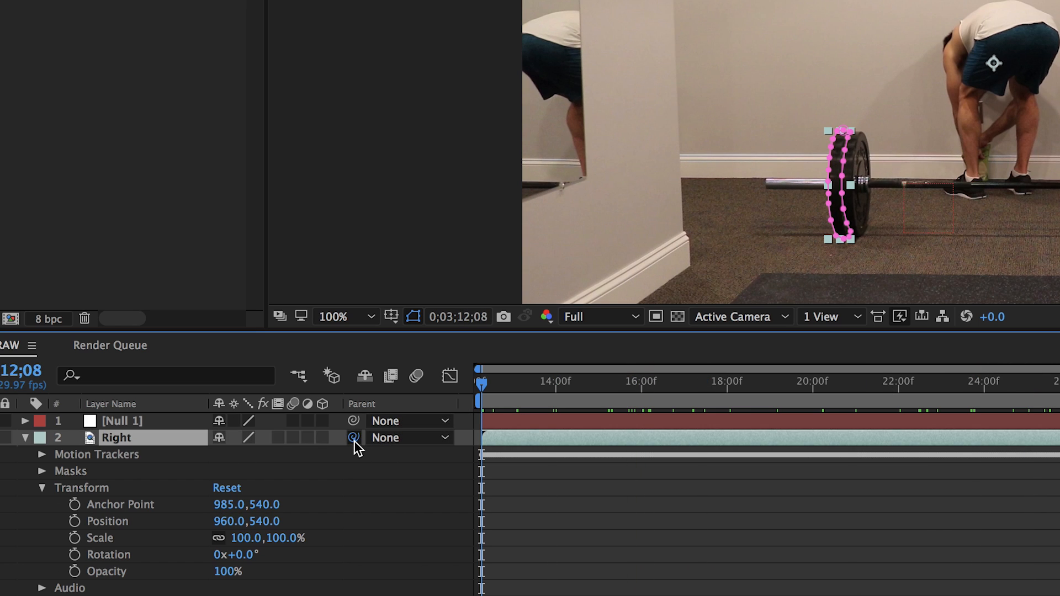
pyautogui.moveTo(354, 441); pyautogui.dragTo(124, 422)
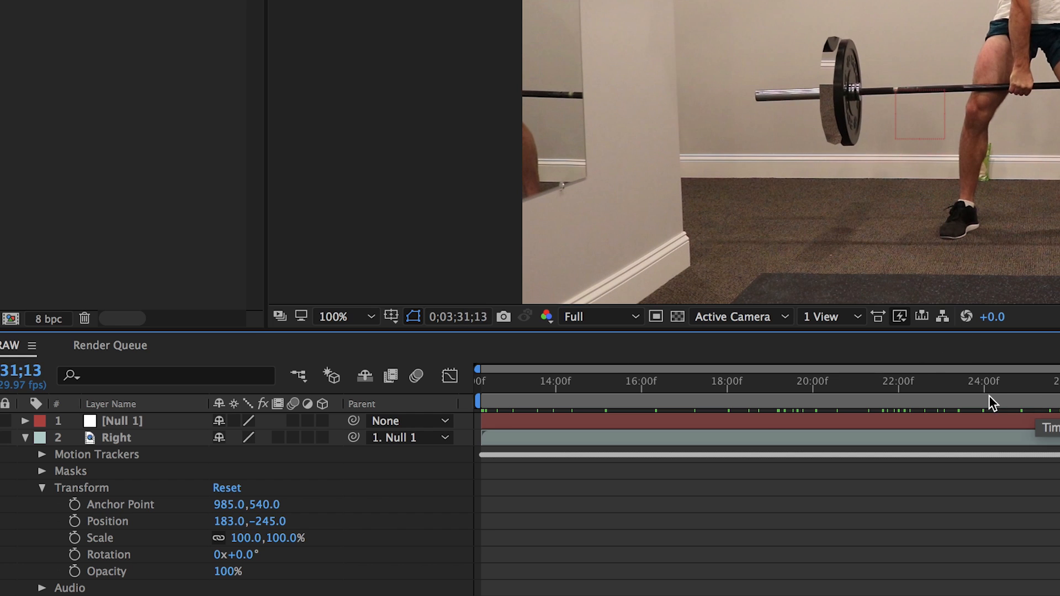
# - Review the parented plate during the lift, then freeze the Right layer on the frame at 0;03;12;08
pyautogui.click(1027, 386)
pyautogui.moveTo(1032, 389); pyautogui.dragTo(1057, 389)
pyautogui.click(134, 437)
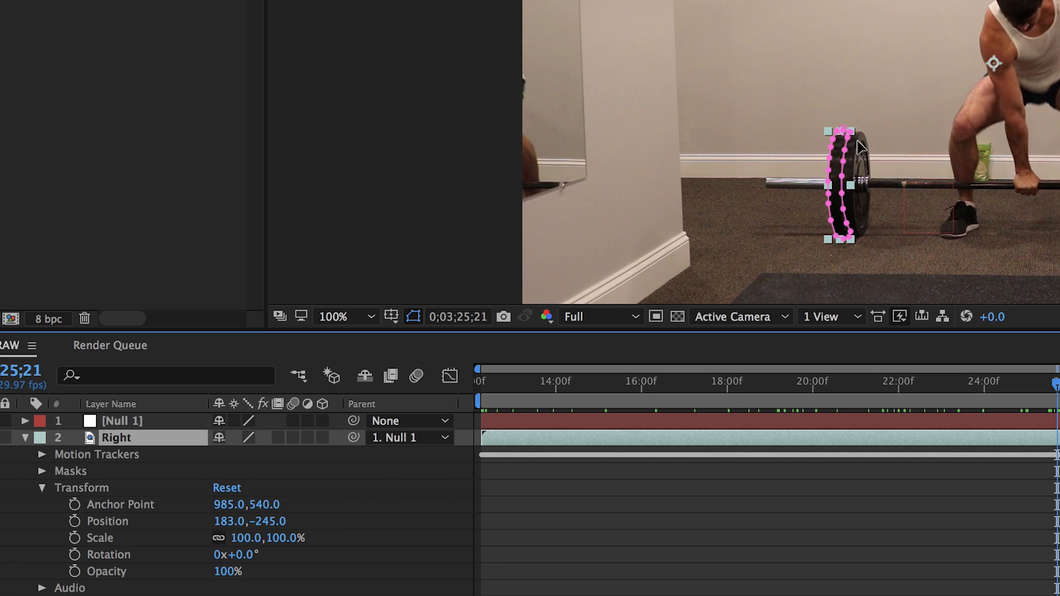
pyautogui.moveTo(1055, 386); pyautogui.dragTo(455, 414)
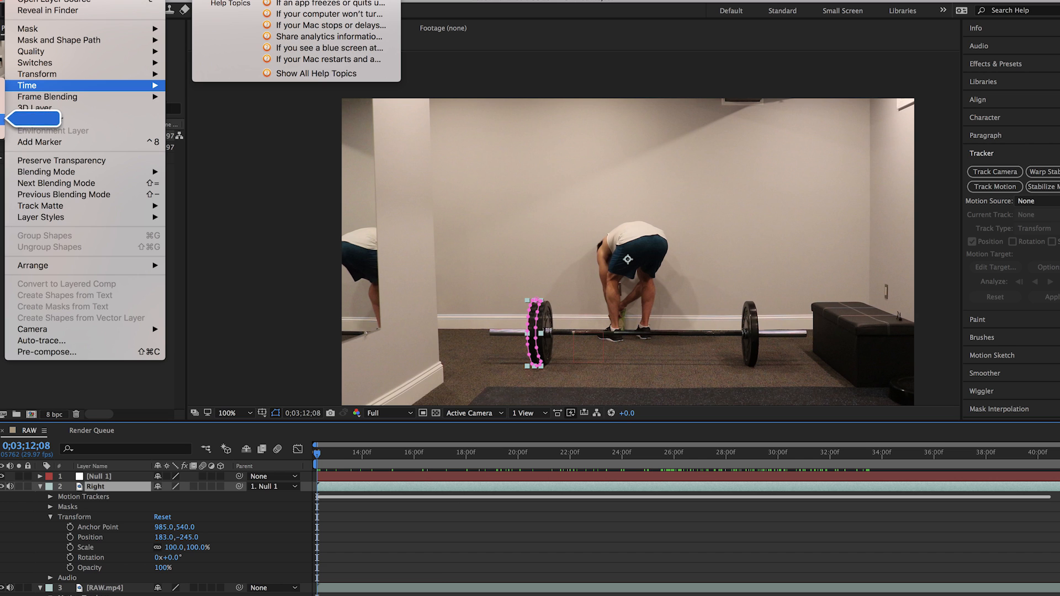
pyautogui.press('Return')
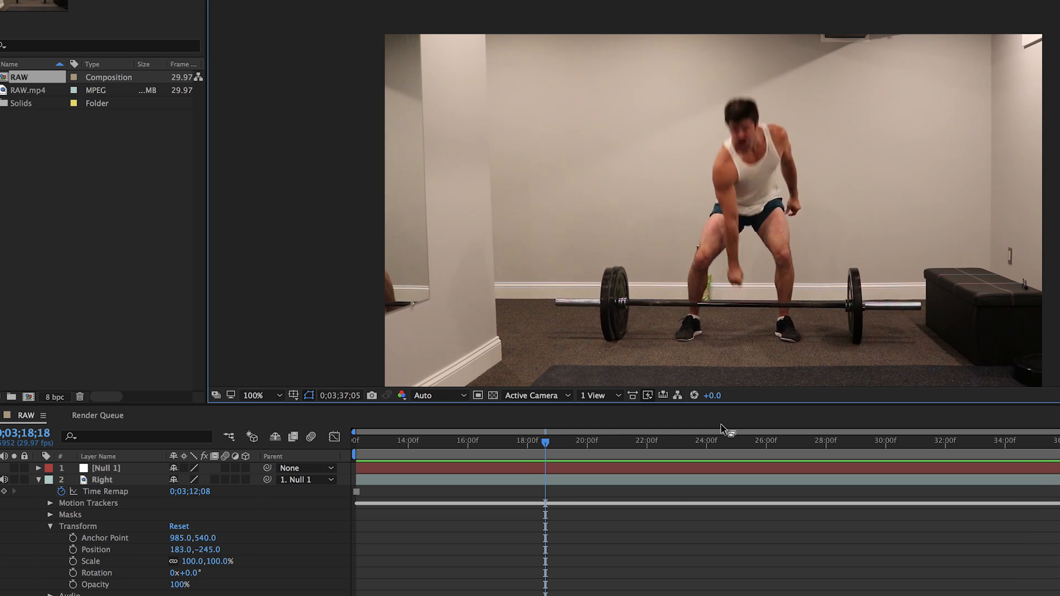
# - Move the Right layer's Time Remap keyframe to 0;03;26;11 and place the playhead on that frame
pyautogui.click(610, 442)
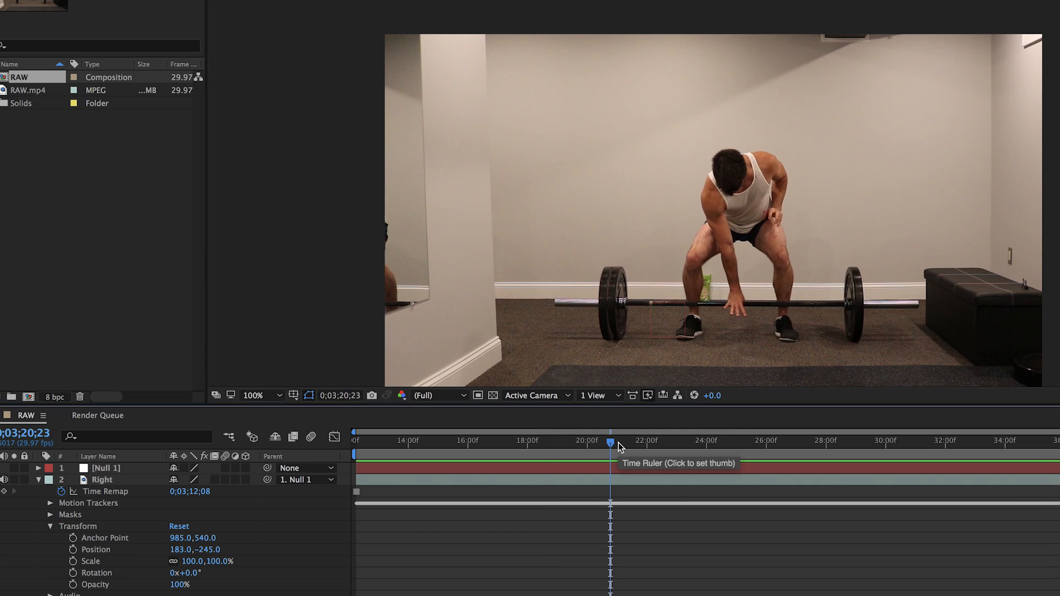
pyautogui.click(645, 440)
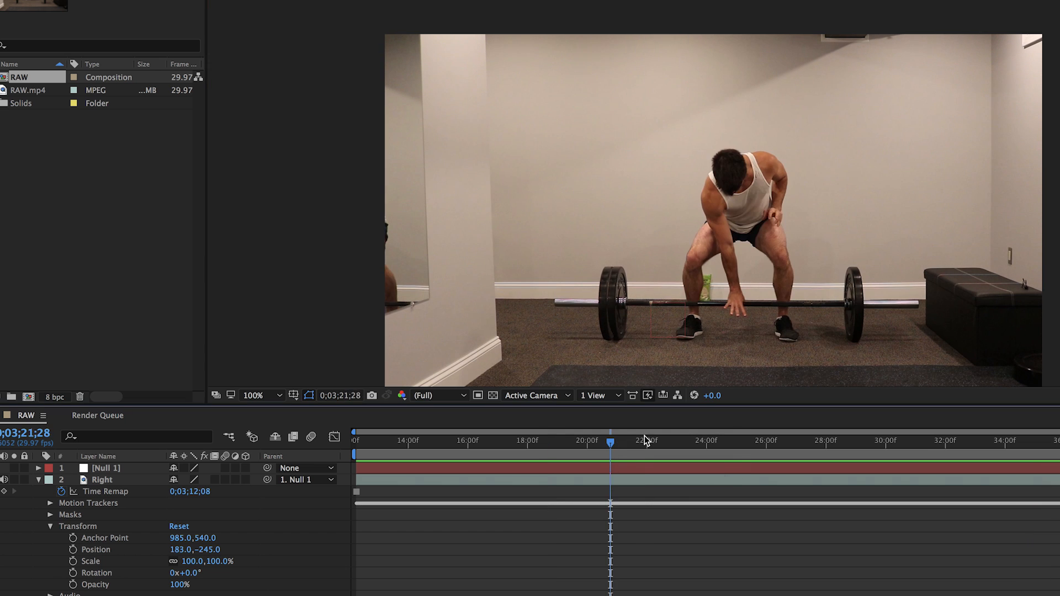
pyautogui.click(685, 446)
pyautogui.click(714, 446)
pyautogui.click(723, 445)
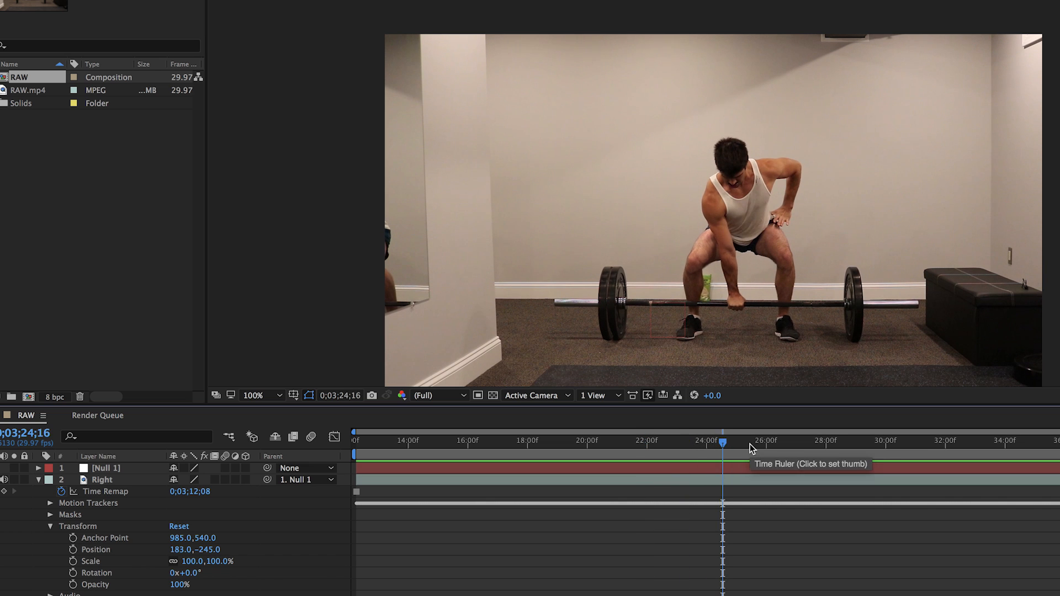
pyautogui.click(750, 444)
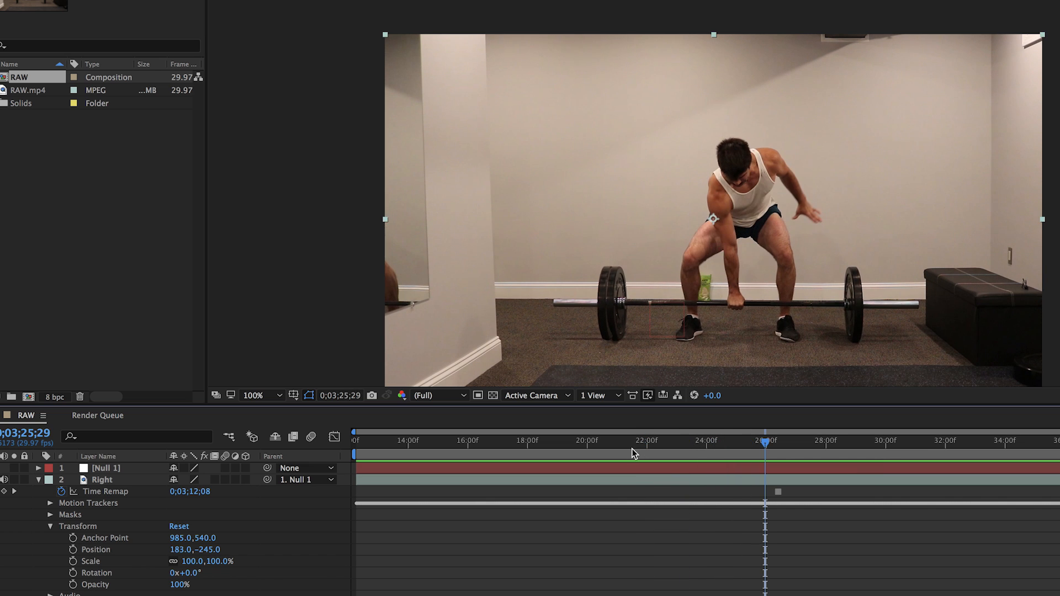
pyautogui.click(780, 447)
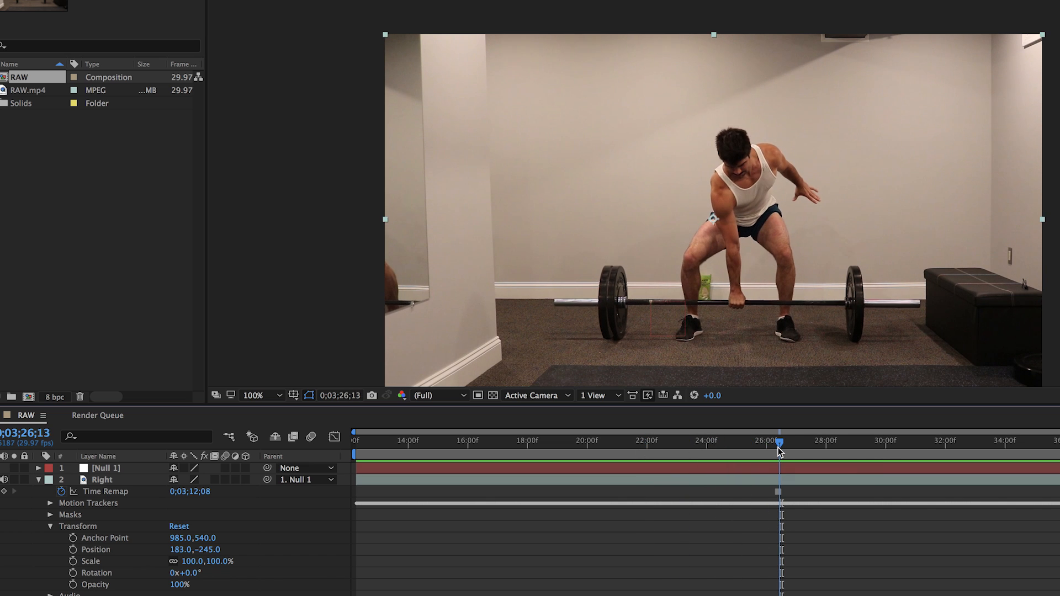
pyautogui.click(775, 449)
pyautogui.moveTo(775, 449); pyautogui.dragTo(777, 446)
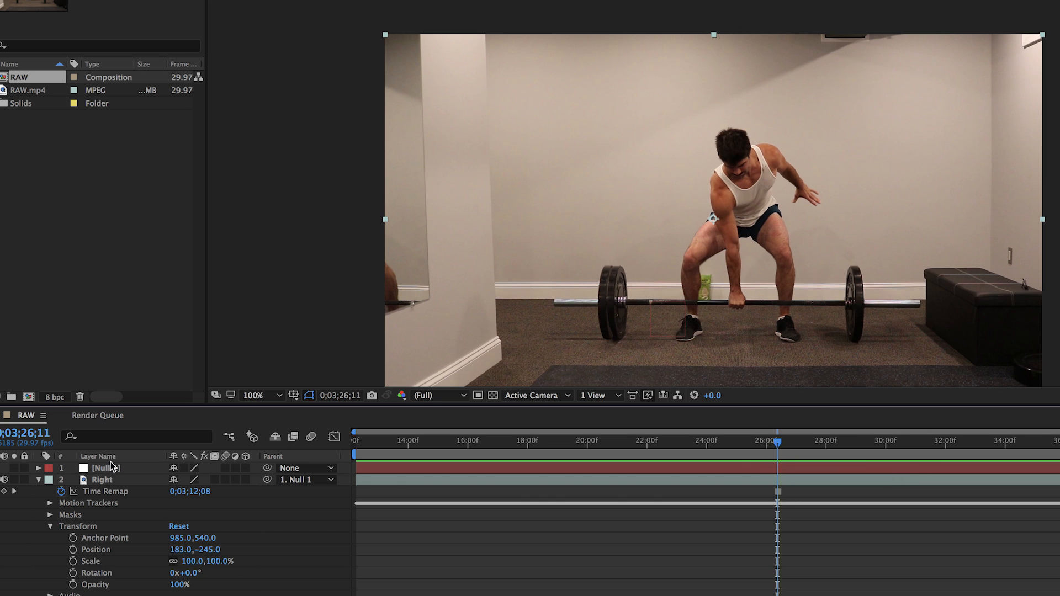
# - Duplicate the Right layer and set the copy's Anchor Point X to 1010 to add another plate further out
pyautogui.click(39, 480)
pyautogui.click(102, 481)
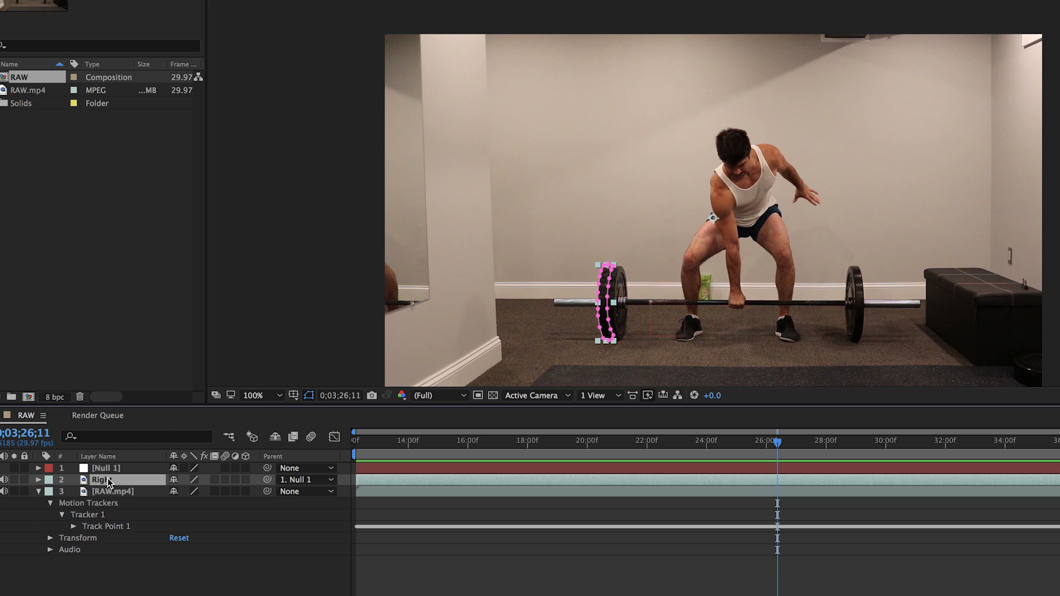
pyautogui.hotkey('ctrl', 'd')
pyautogui.click(38, 480)
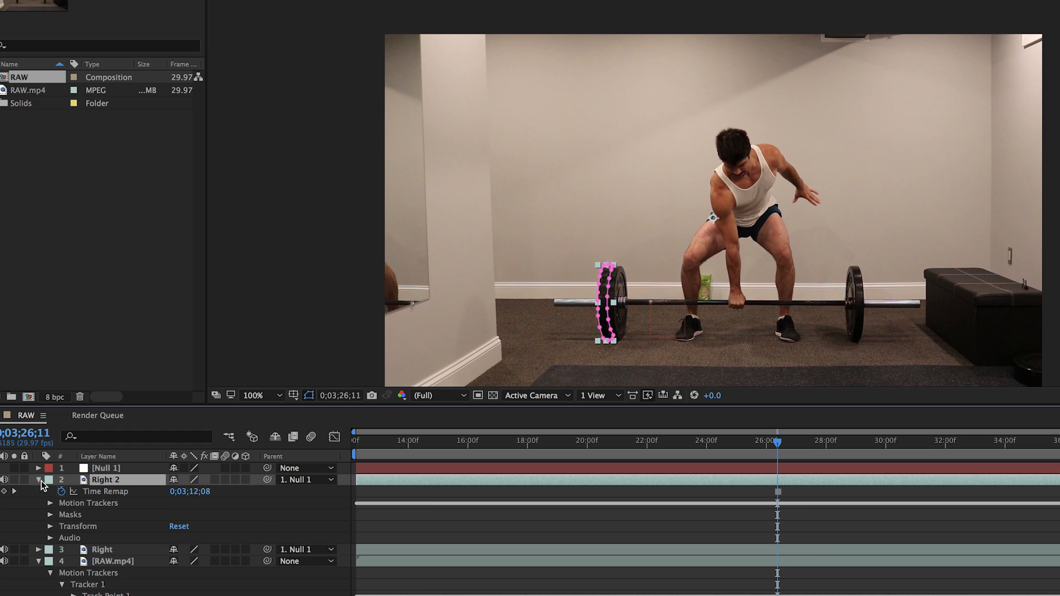
pyautogui.click(50, 527)
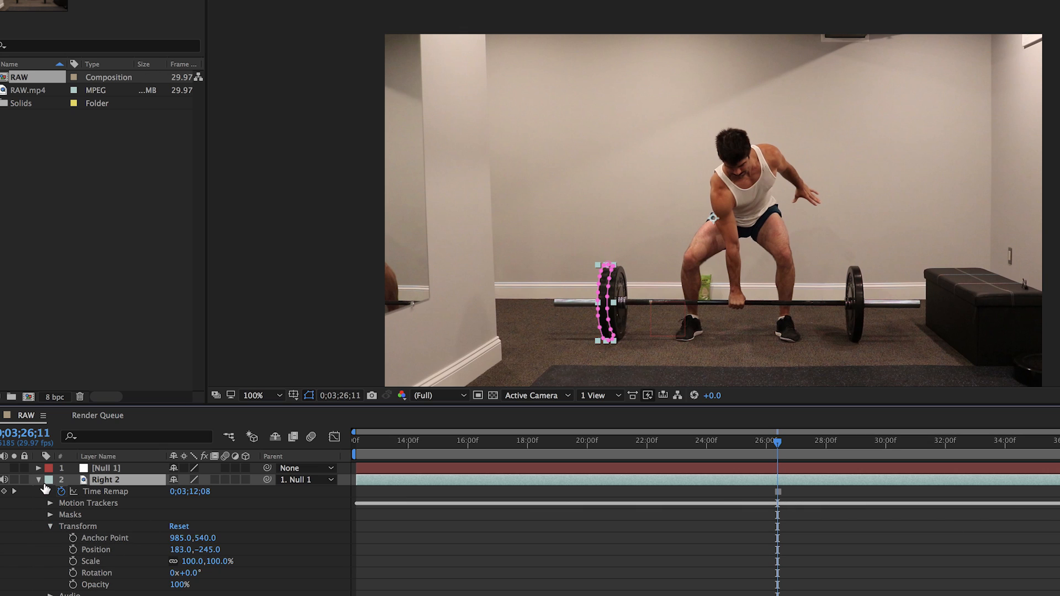
pyautogui.moveTo(176, 541); pyautogui.dragTo(188, 538)
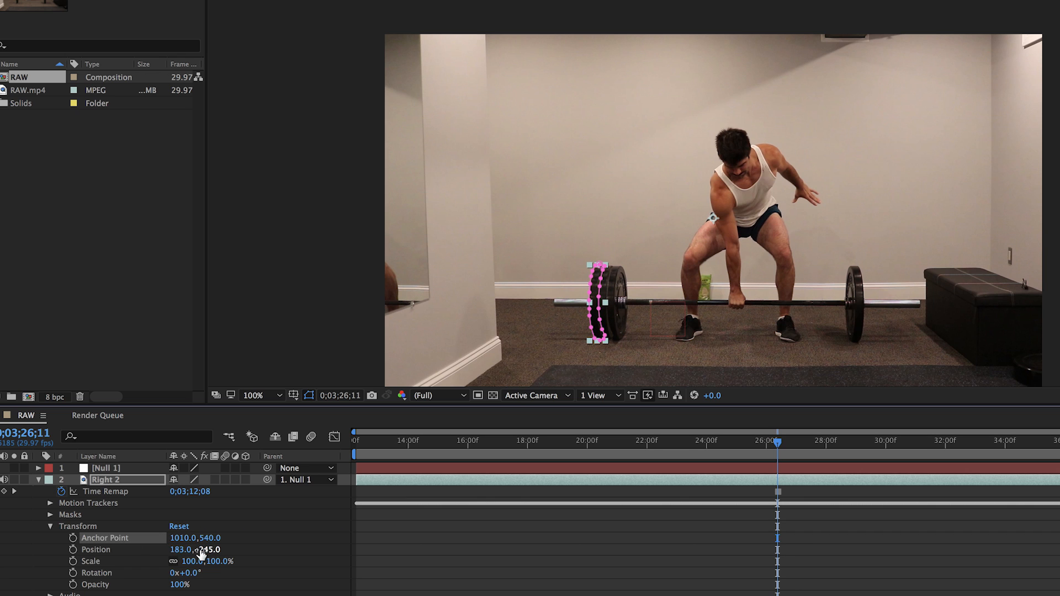
# - Duplicate the Right 2 layer and set the copy's Anchor Point X to 1033
pyautogui.hotkey('ctrl', 'd')
pyautogui.click(39, 492)
pyautogui.click(38, 480)
pyautogui.click(50, 526)
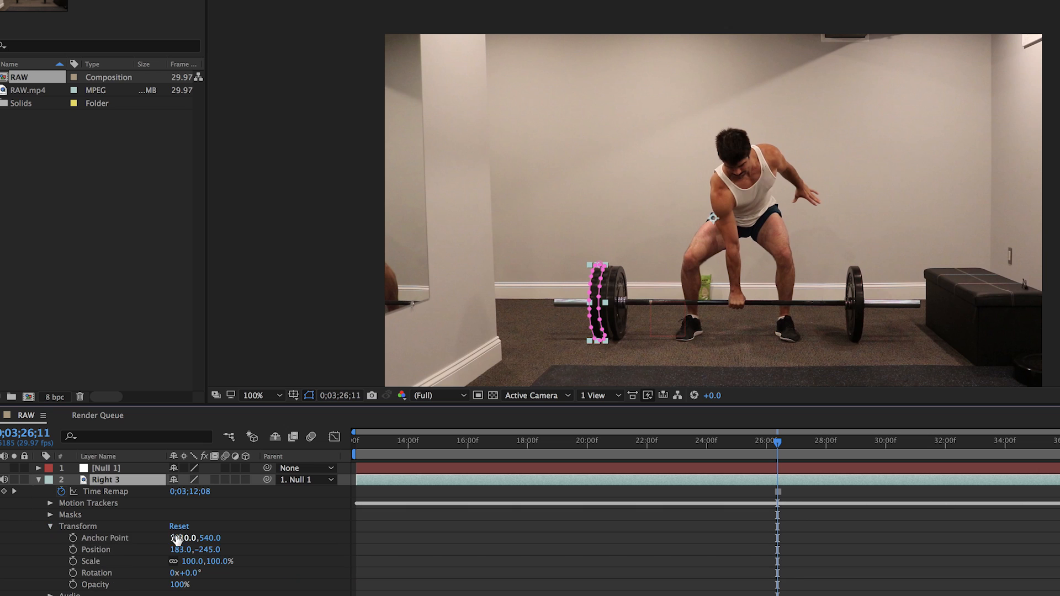
pyautogui.moveTo(184, 537); pyautogui.dragTo(193, 540)
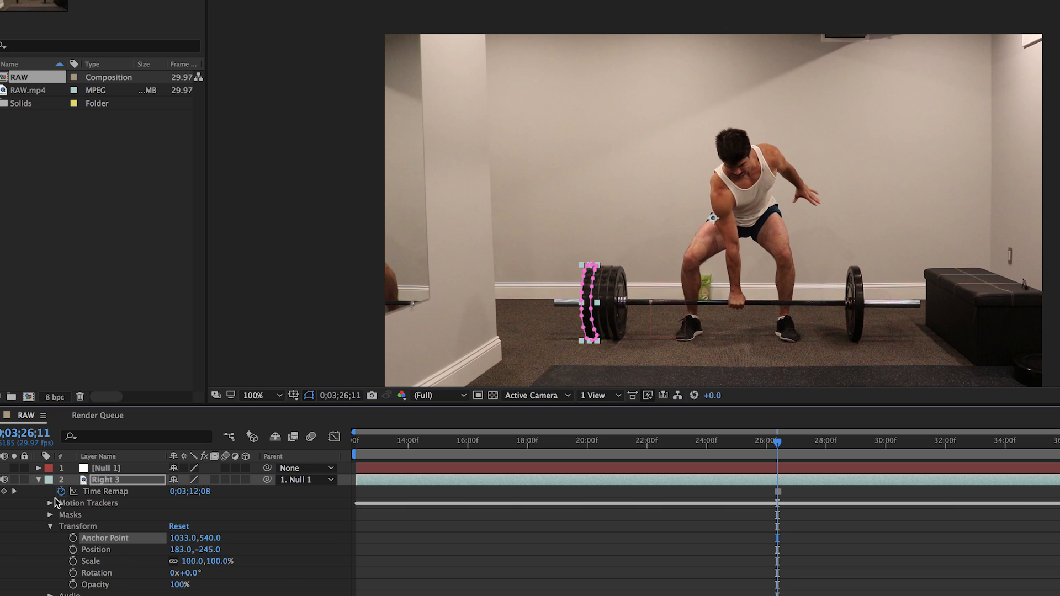
# - Duplicate the Right 3 layer and increase the copy's Anchor Point X to shift its plate outward along the bar
pyautogui.click(38, 479)
pyautogui.click(111, 480)
pyautogui.hotkey('ctrl', 'd')
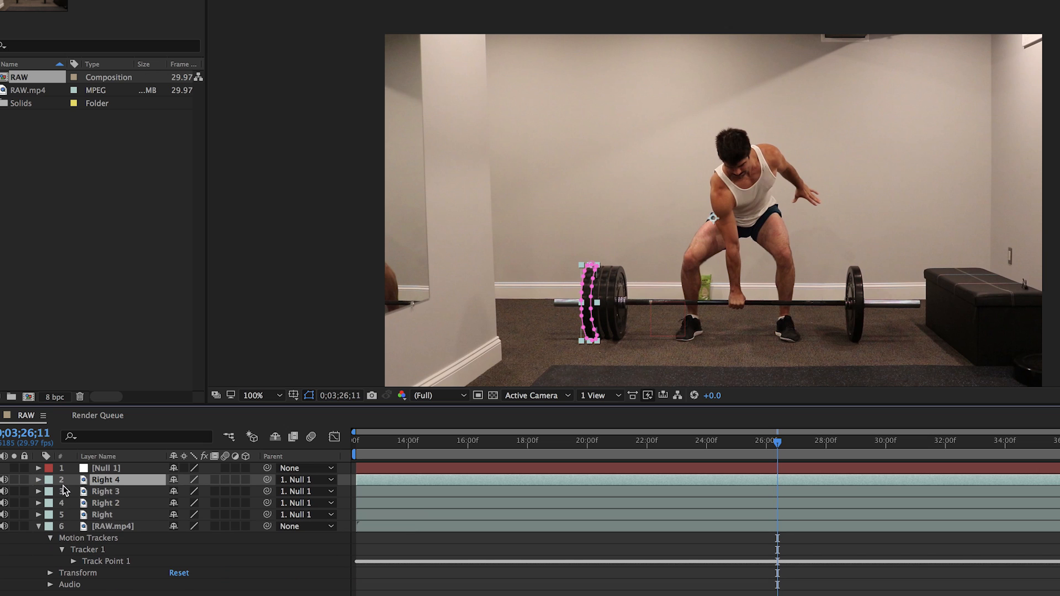
pyautogui.click(39, 481)
pyautogui.click(50, 527)
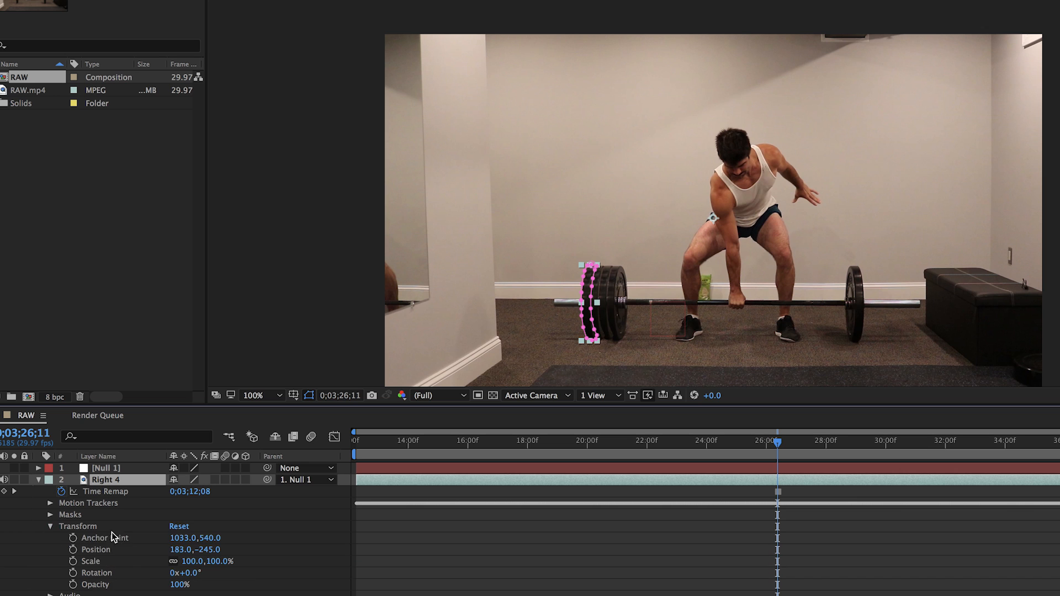
pyautogui.moveTo(176, 540); pyautogui.dragTo(187, 540)
# - Continue the evenly spaced plate copies up to Right 12 with Anchor Point X at 1240, and play back the composition
pyautogui.click(50, 526)
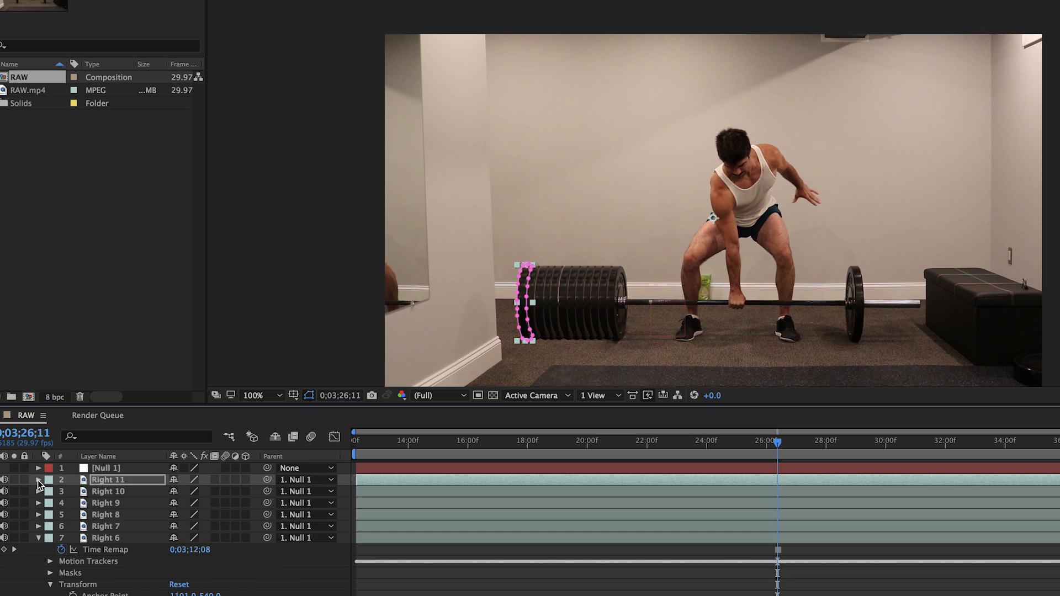
pyautogui.click(50, 526)
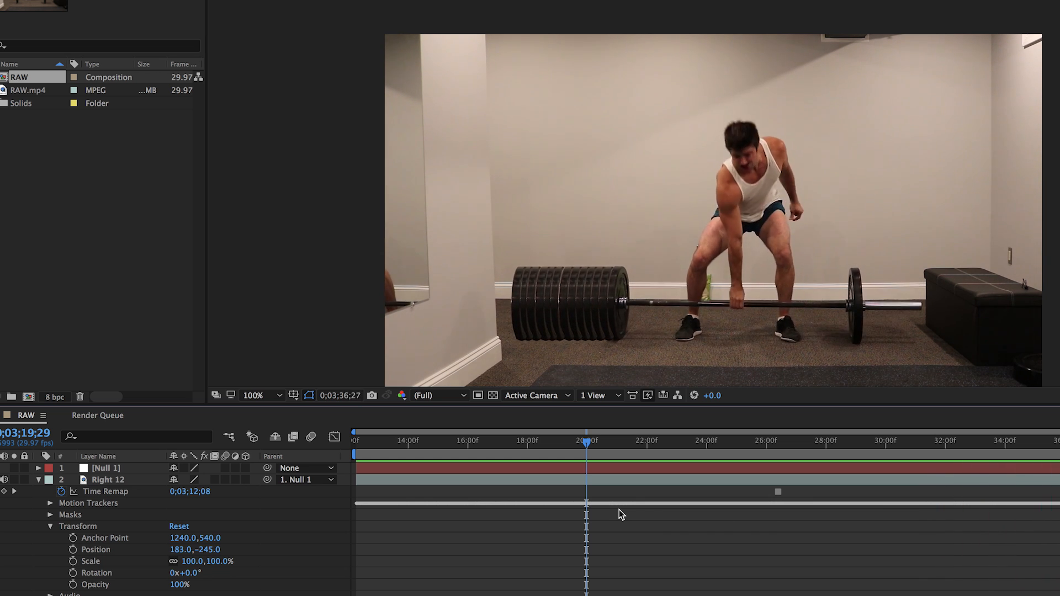
pyautogui.press('space')
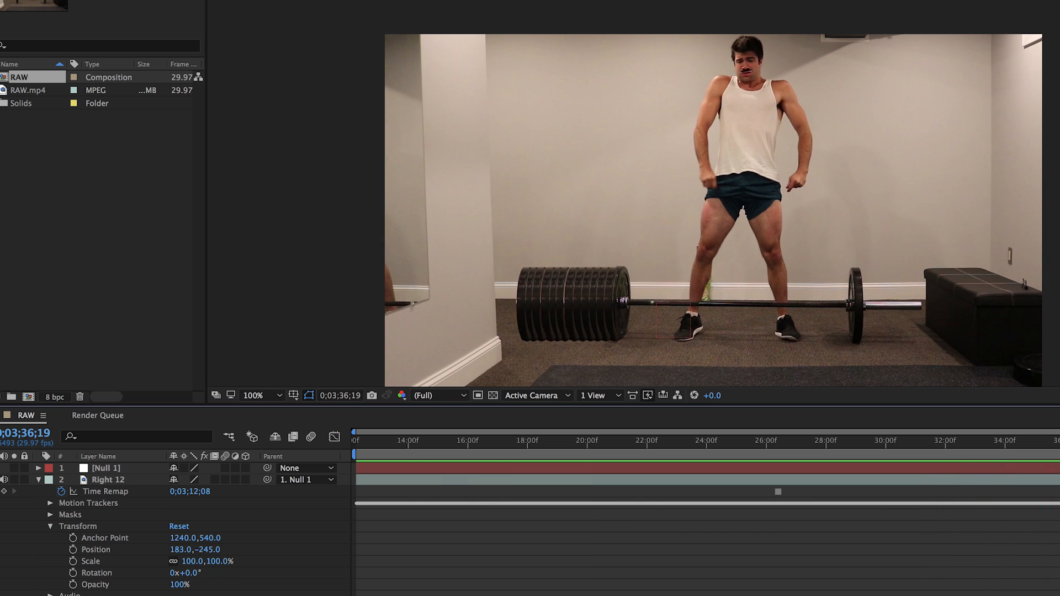